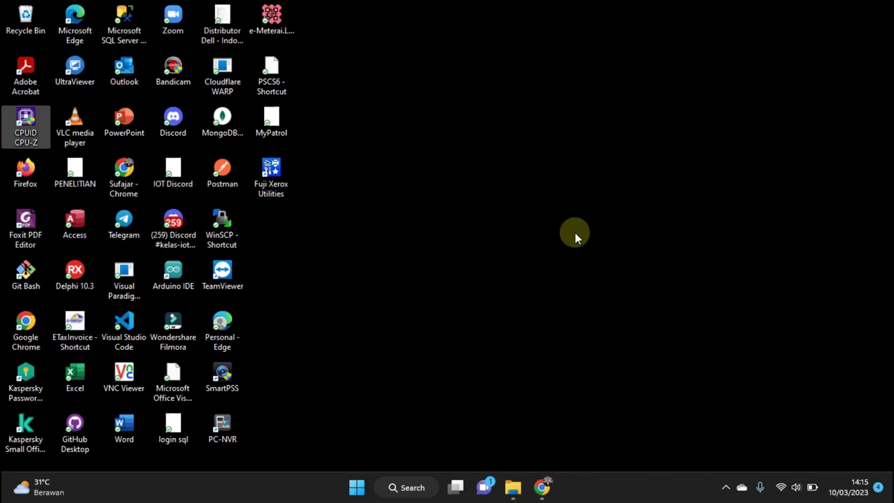
Step: Switch to Chrome, search Google for android studio and open the official Android Studio download page
click(542, 485)
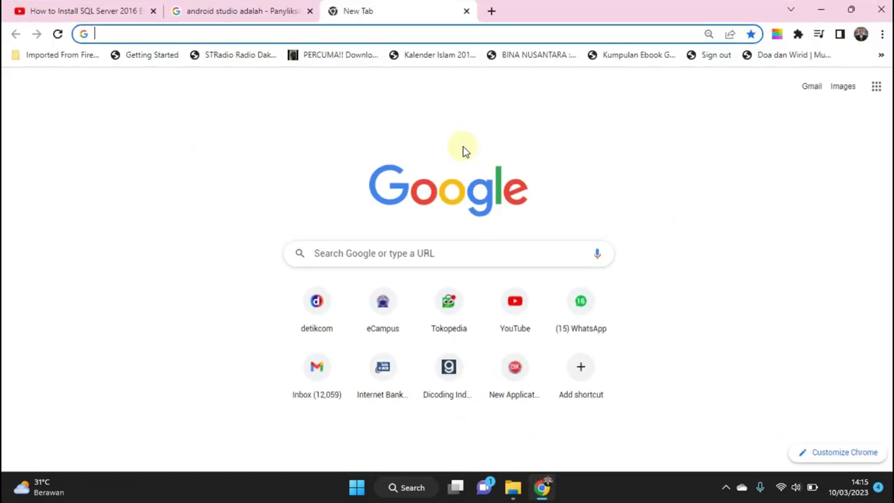
click(398, 253)
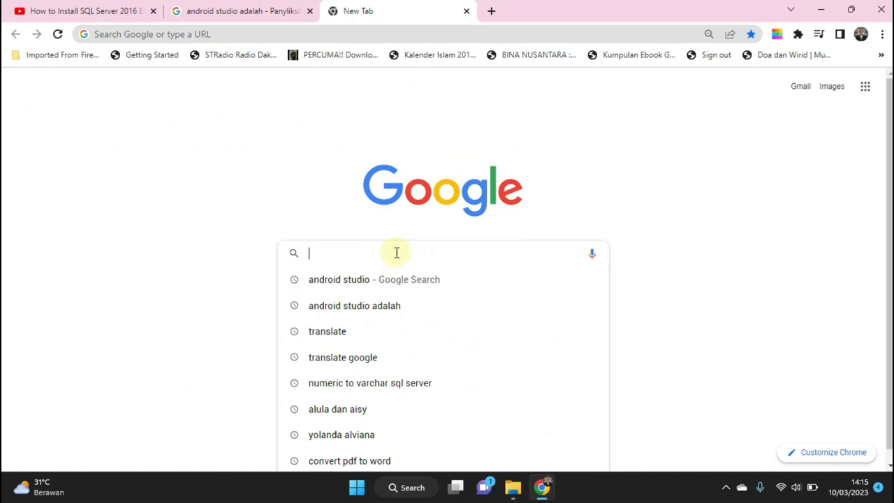
click(363, 281)
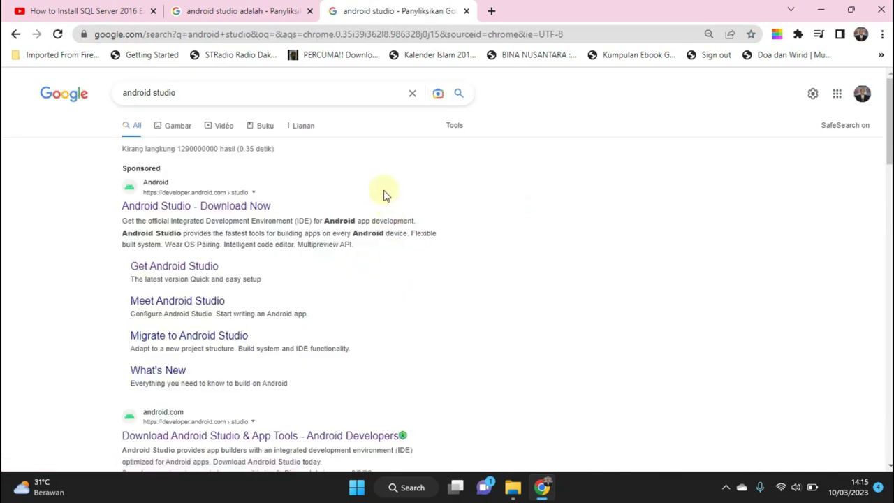
click(199, 207)
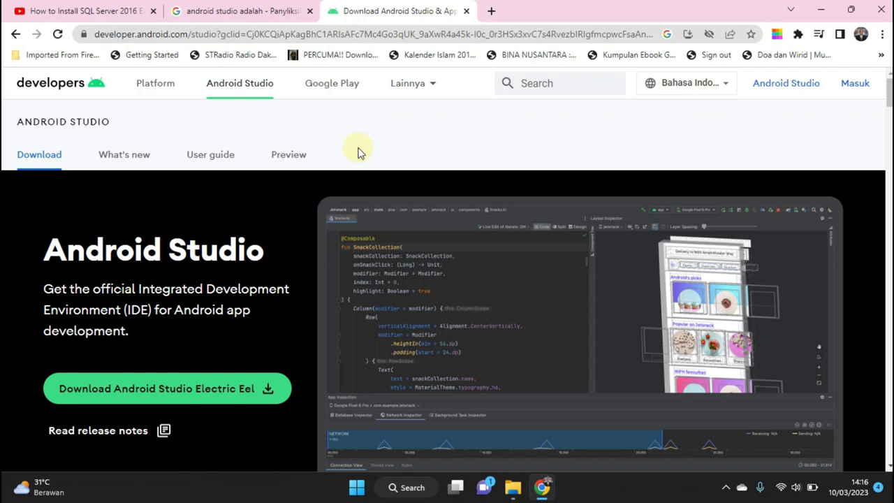
Step: Try to download the Android Studio Electric Eel installer for Windows, accepting its license terms
scroll(219, 194, down, 1)
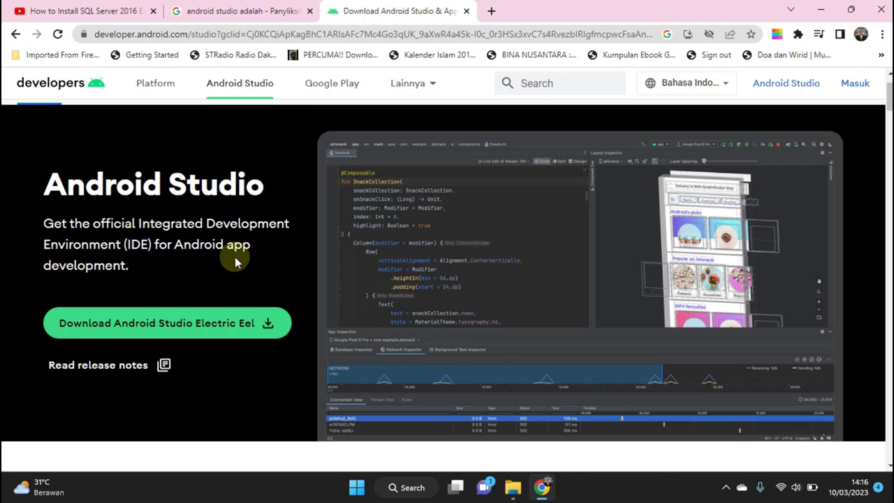
scroll(258, 200, up, 1)
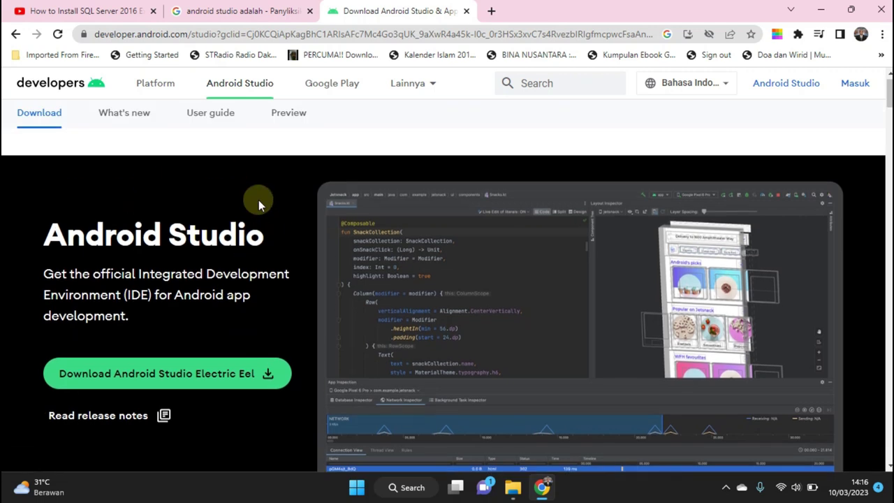
scroll(258, 200, down, 1)
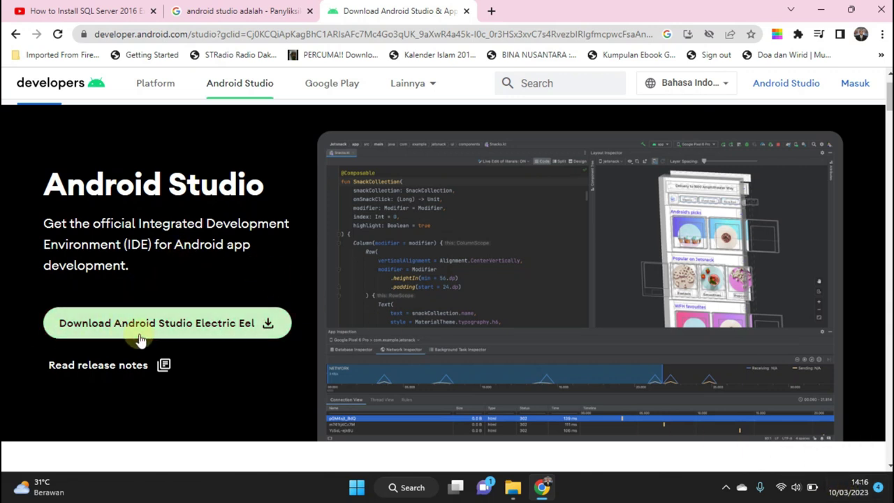
click(232, 323)
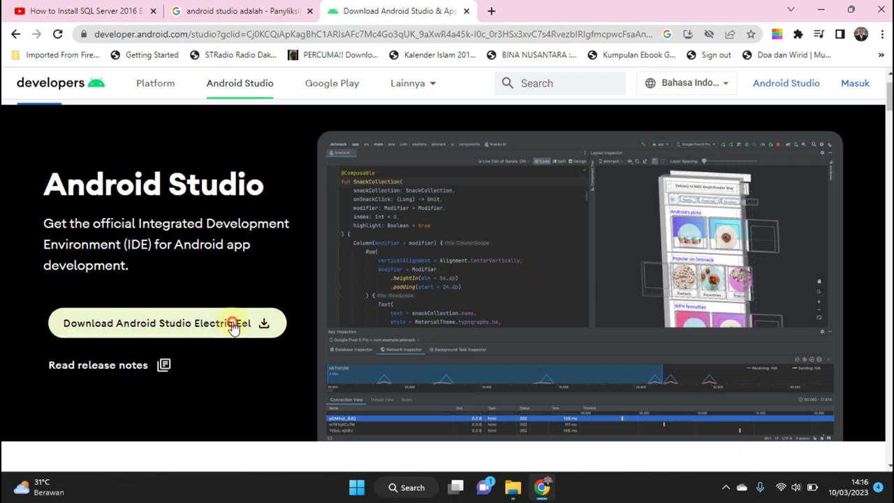
drag(801, 143, 800, 441)
click(122, 341)
click(408, 384)
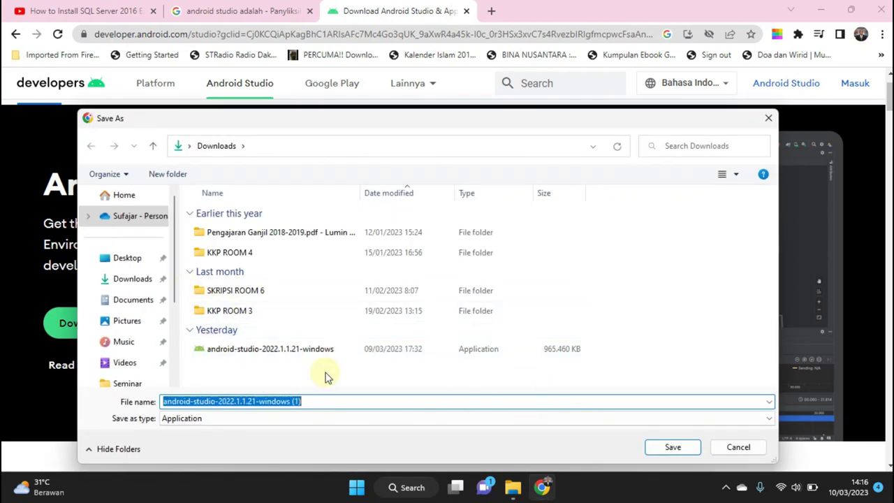
click(311, 356)
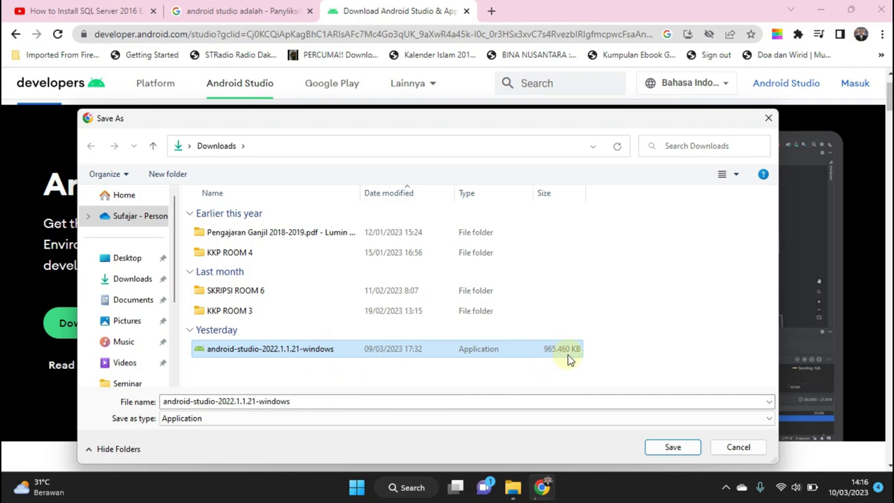
click(737, 450)
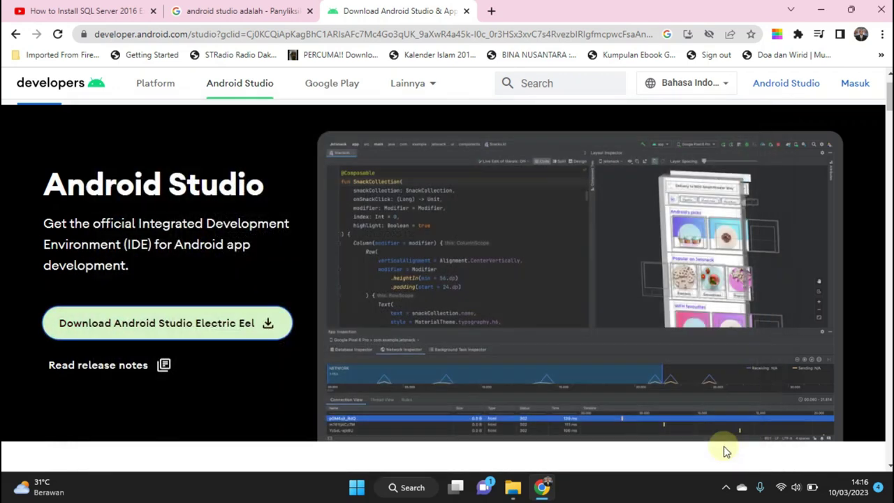
Step: Switch to File Explorer and show the Downloads folder sorted by date modified, newest first
click(822, 8)
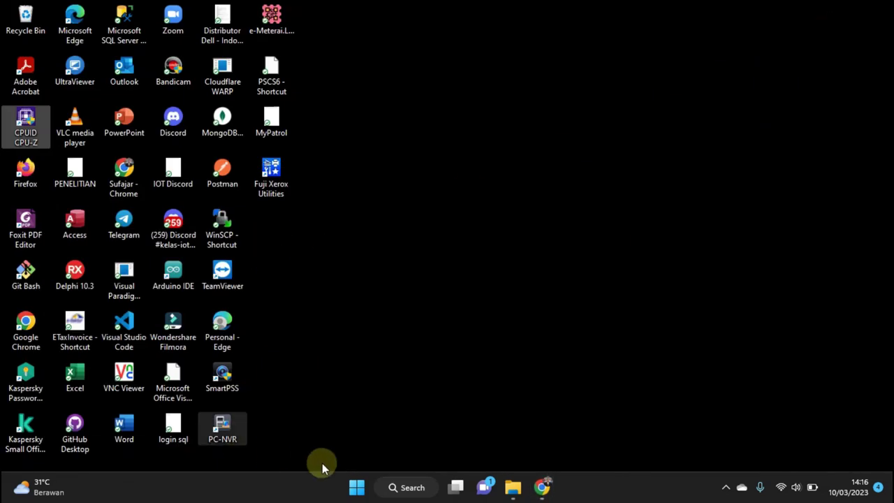
mouse_move(513, 492)
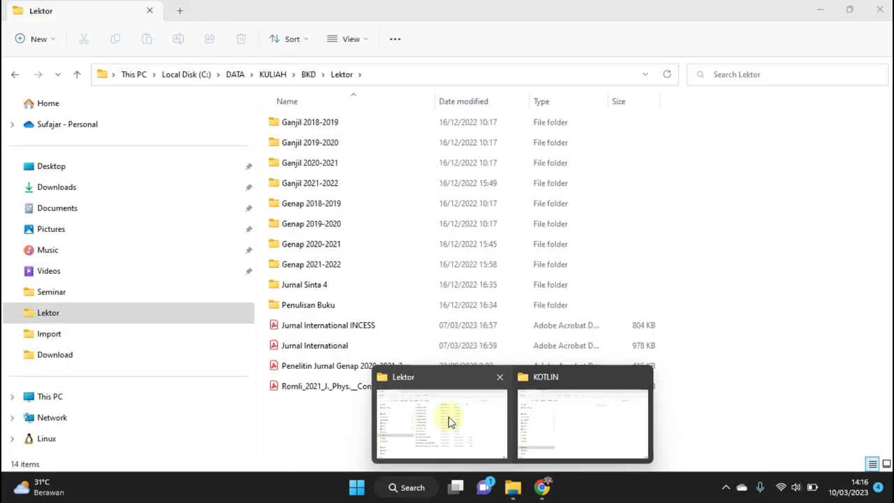
click(545, 397)
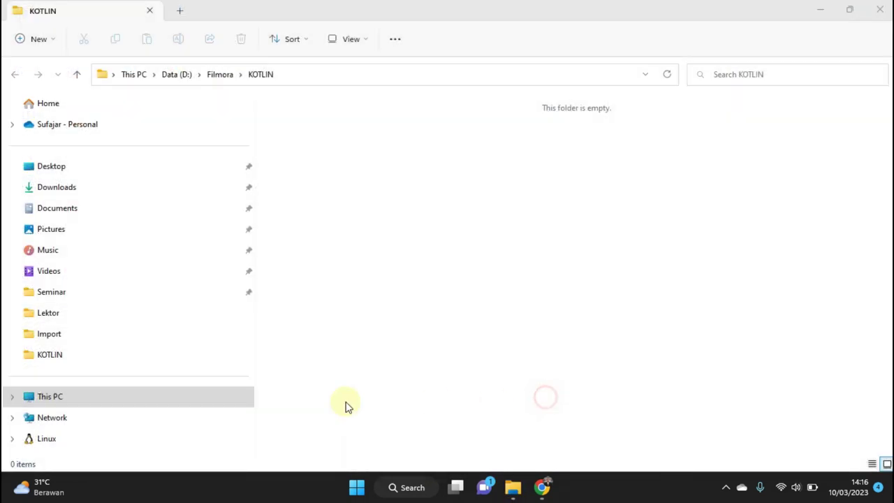
click(55, 339)
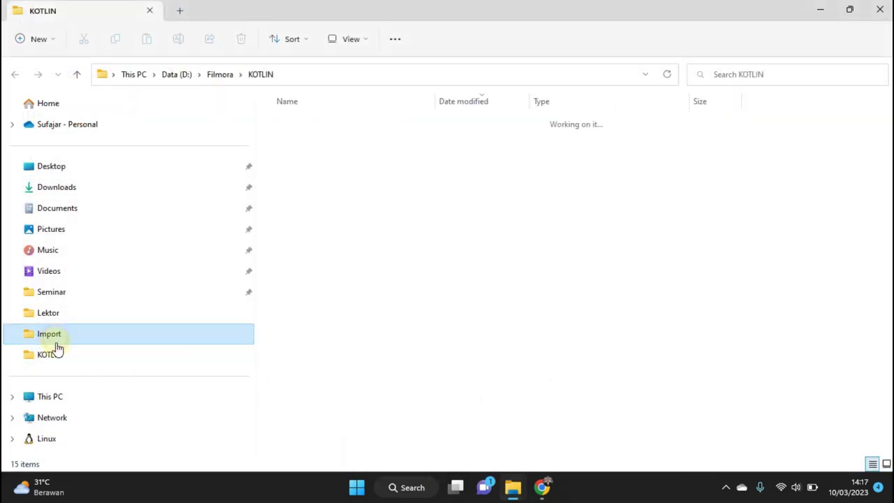
click(45, 187)
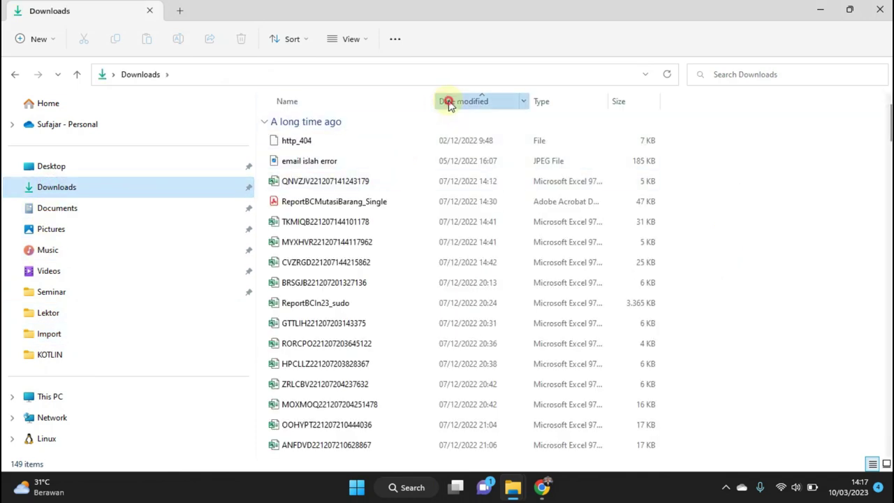
click(448, 101)
Step: Launch the android-studio-2022.1.1.21-windows installer and put the file window out of the way
double_click(334, 200)
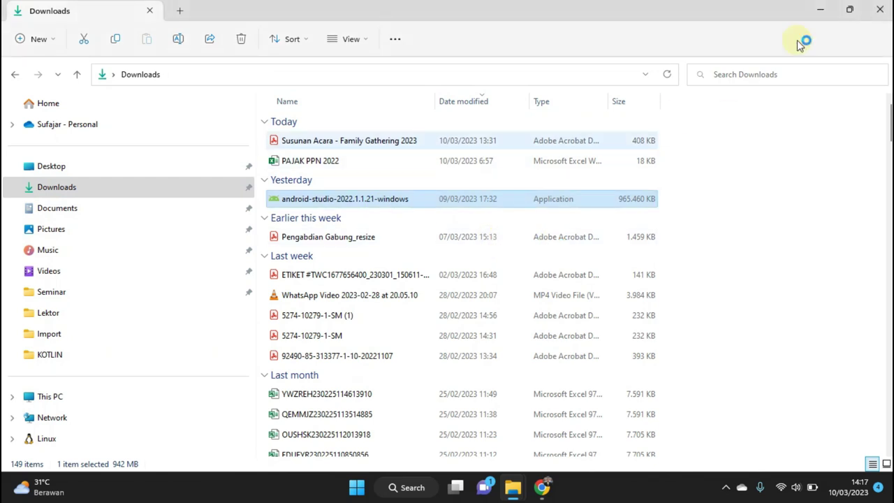
click(820, 11)
mouse_move(512, 488)
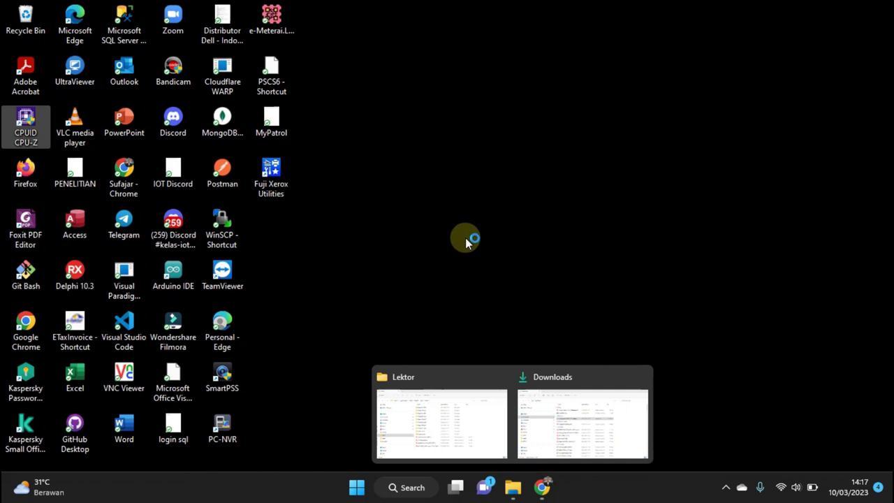
click(513, 236)
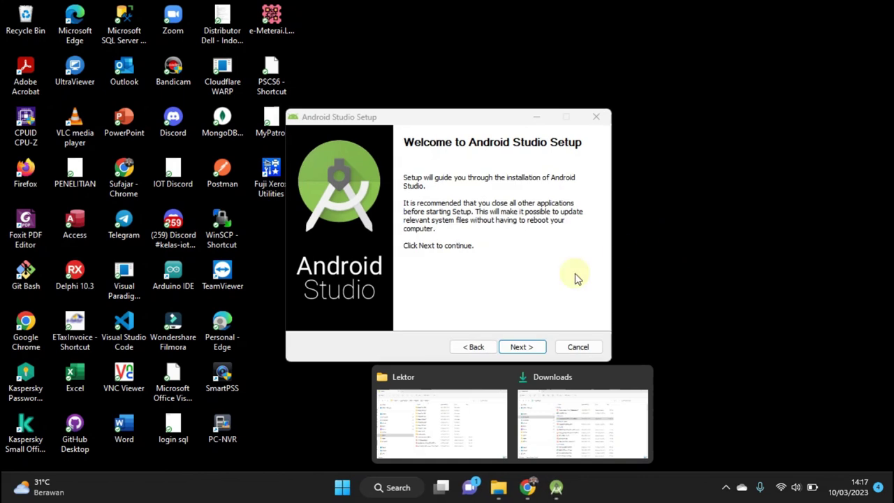
Step: Proceed through setup with Android Virtual Device included and the installation location C:\Program Files\Android\Android Studio
click(476, 273)
click(522, 347)
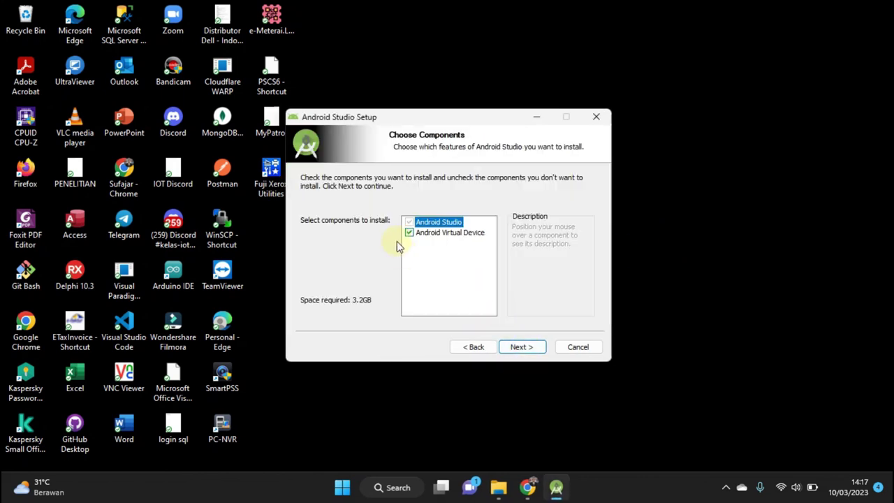
click(524, 347)
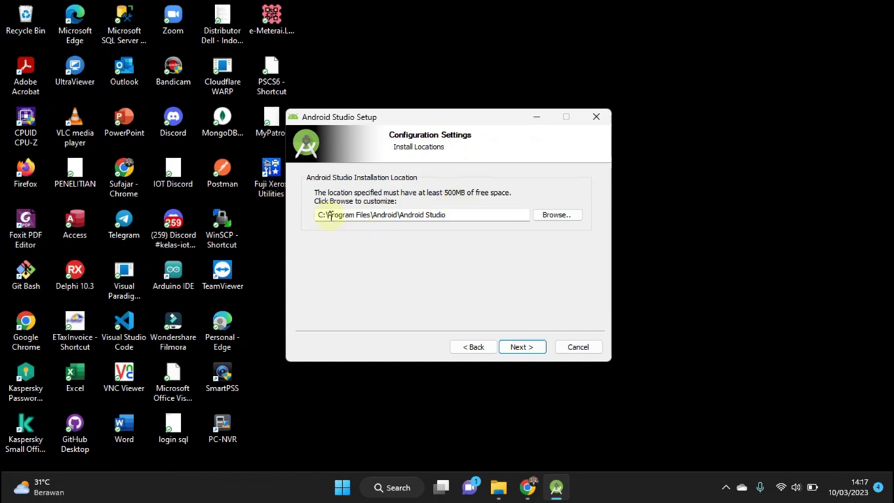
drag(461, 215, 305, 204)
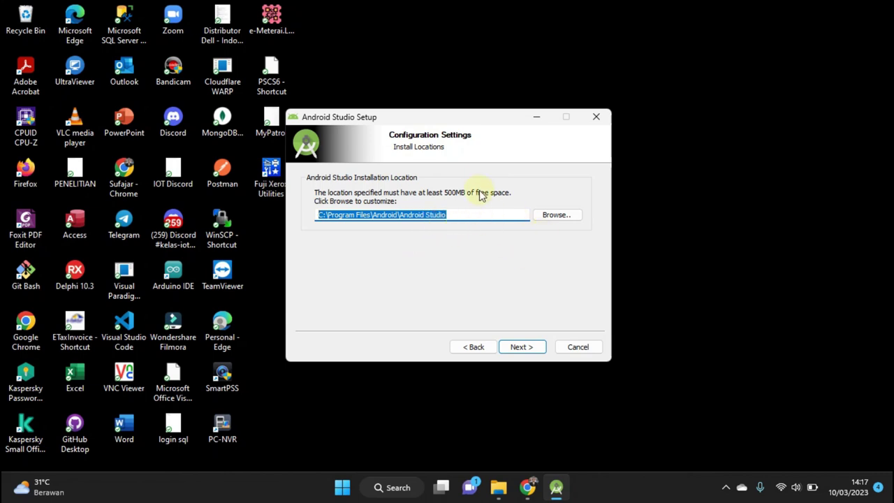
click(472, 214)
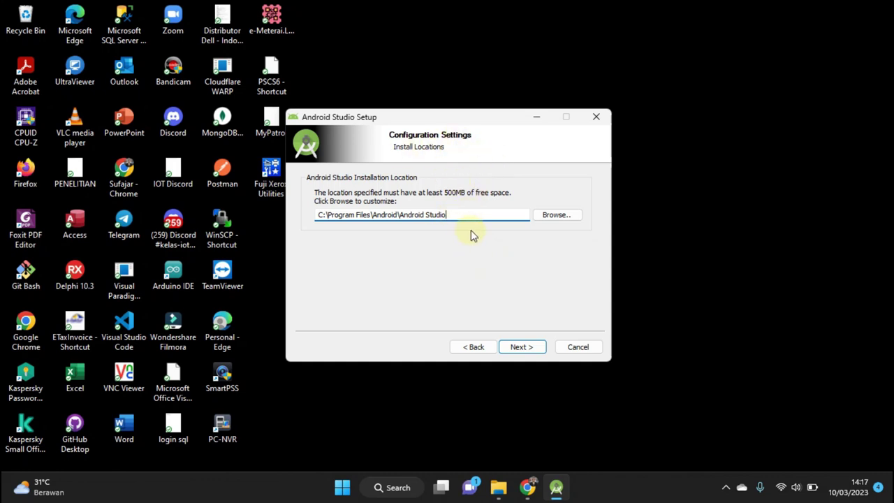
click(525, 345)
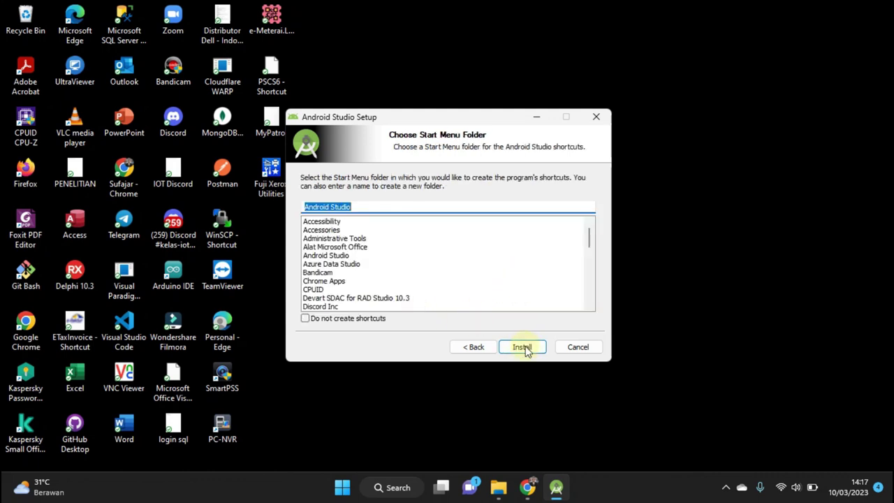
Step: Start the installation with the Start Menu folder Android Studio, leaving shortcut creation enabled
click(339, 320)
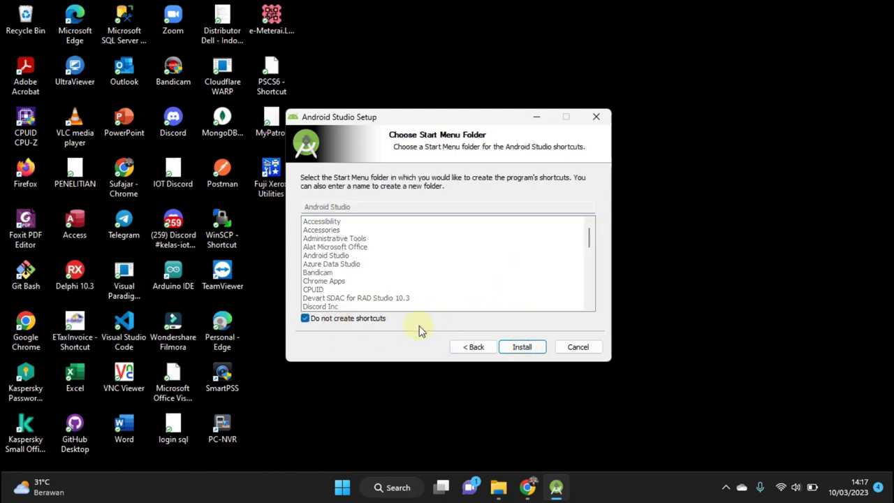
click(351, 320)
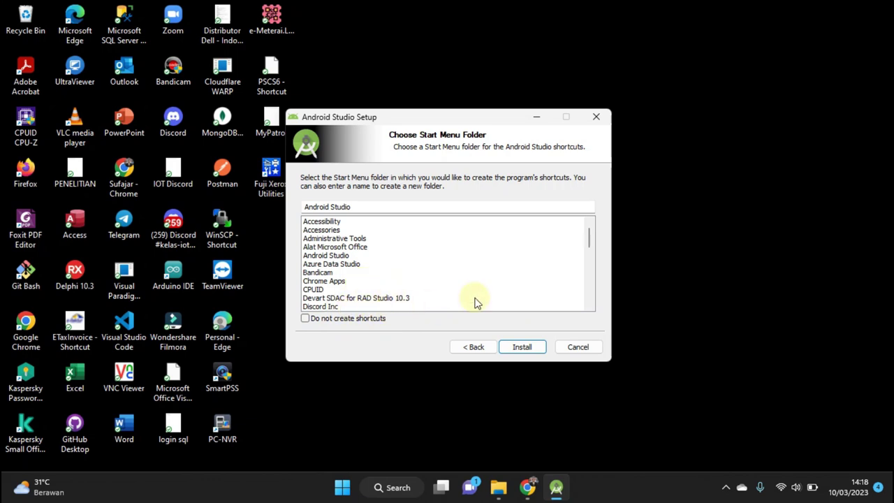
click(558, 351)
click(523, 347)
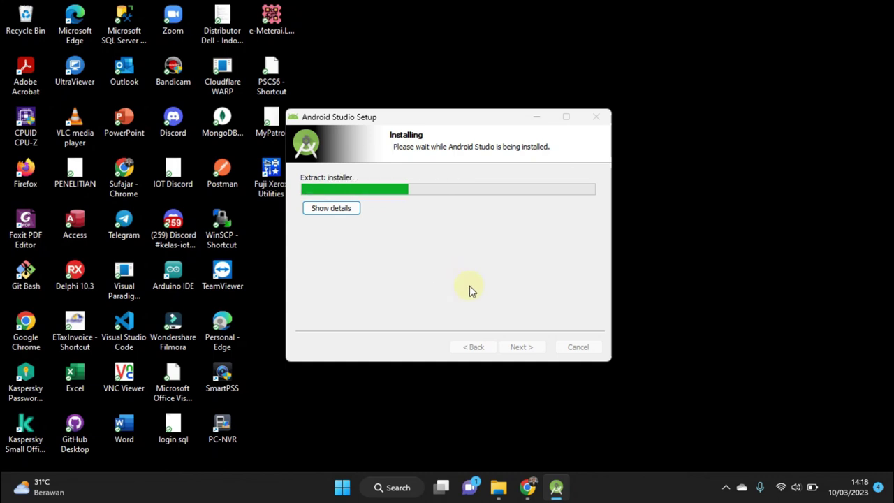
Step: Examine the computer's processor and installed RAM in the This PC properties, plus the drives' free space, then return to the installer
mouse_move(498, 487)
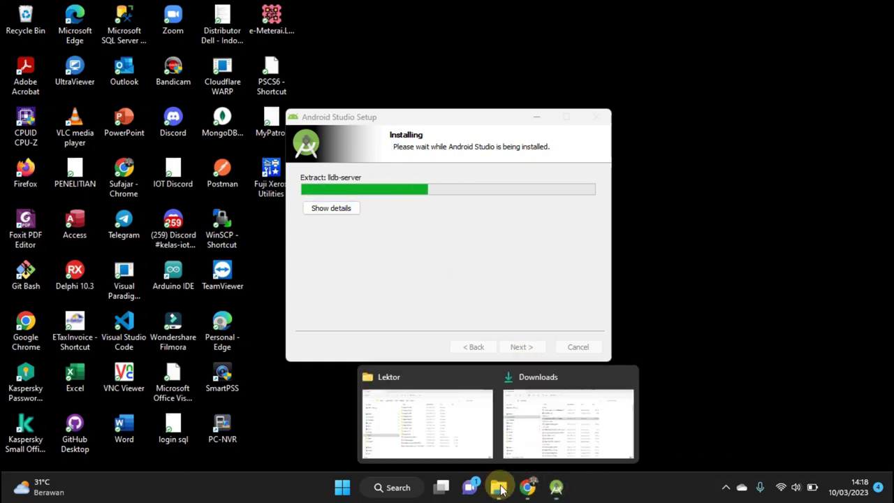
click(508, 421)
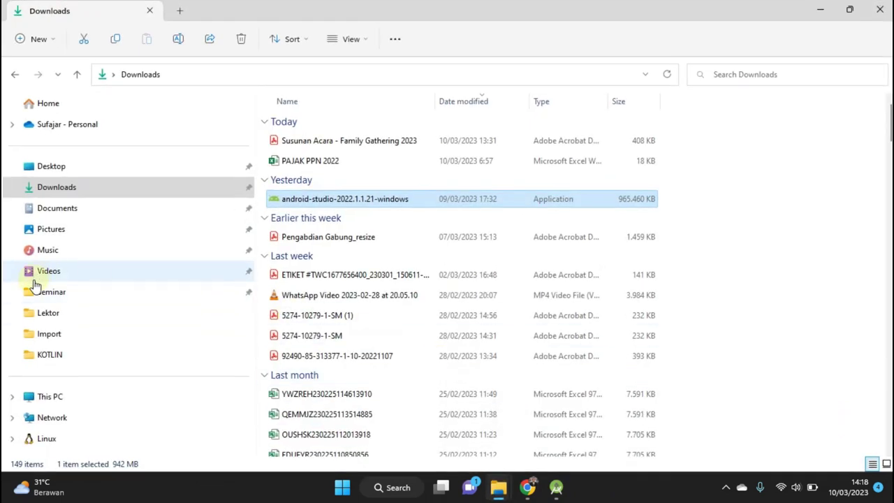
click(56, 400)
right_click(55, 400)
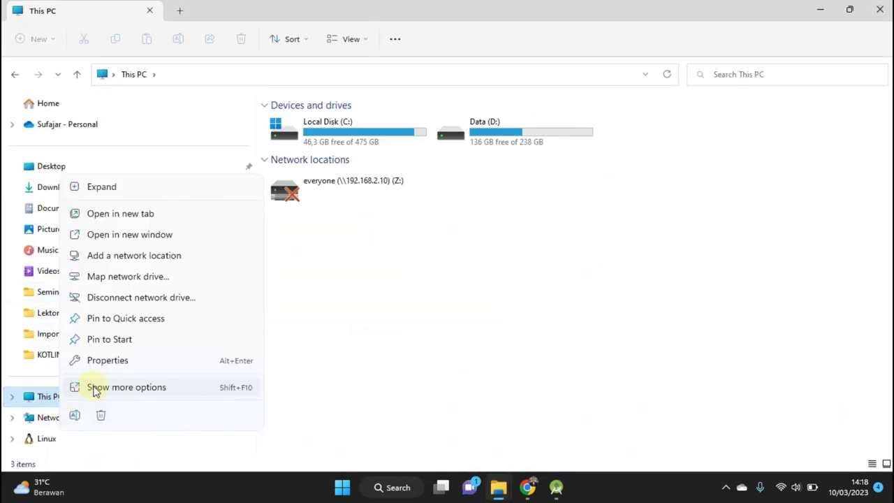
click(100, 365)
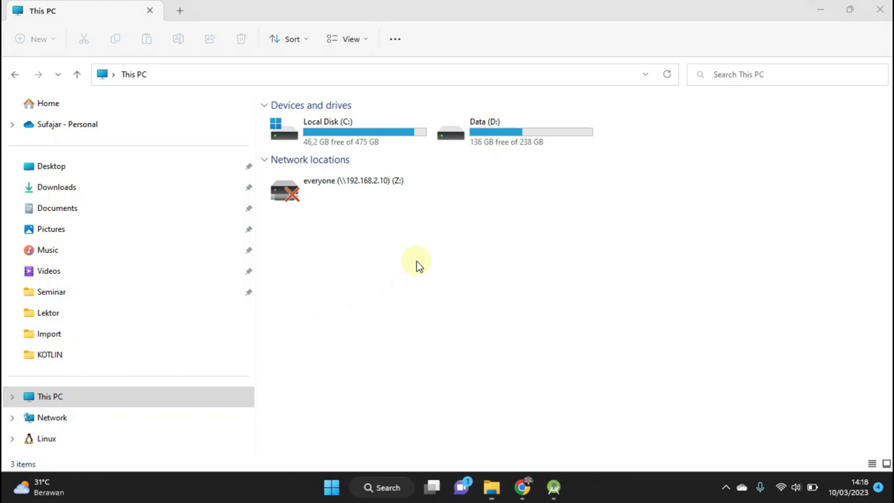
scroll(460, 262, down, 1)
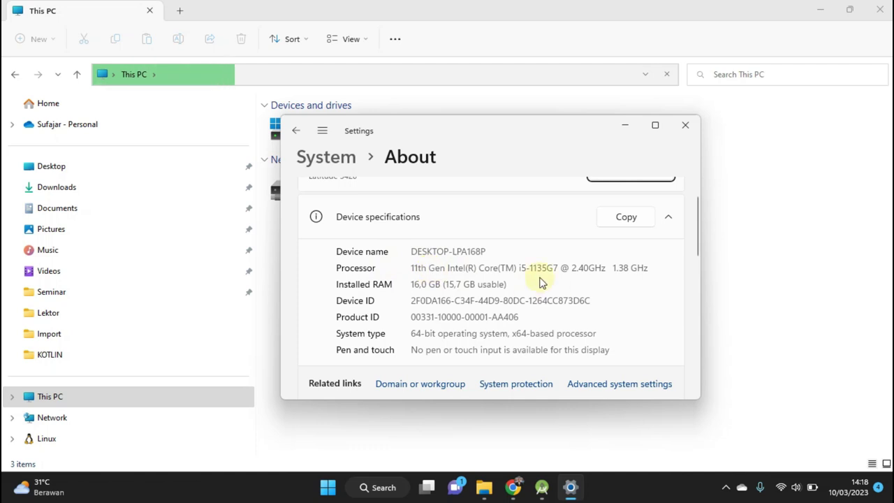
scroll(482, 292, down, 2)
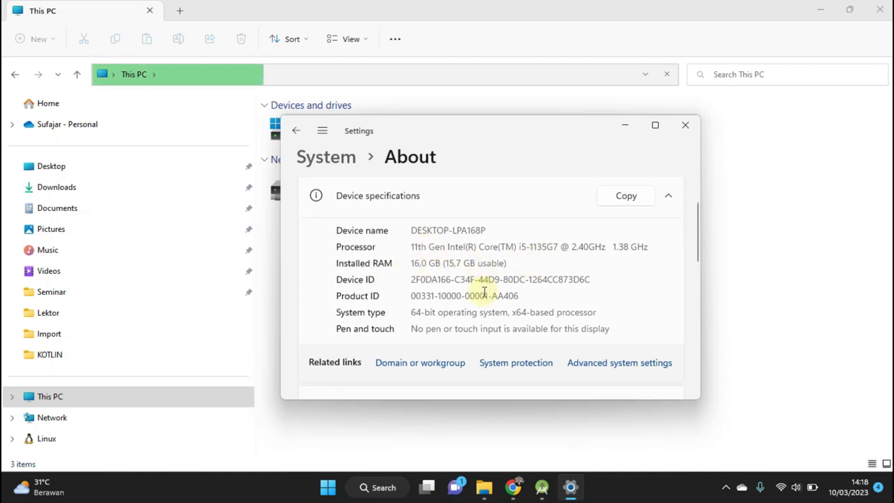
click(684, 130)
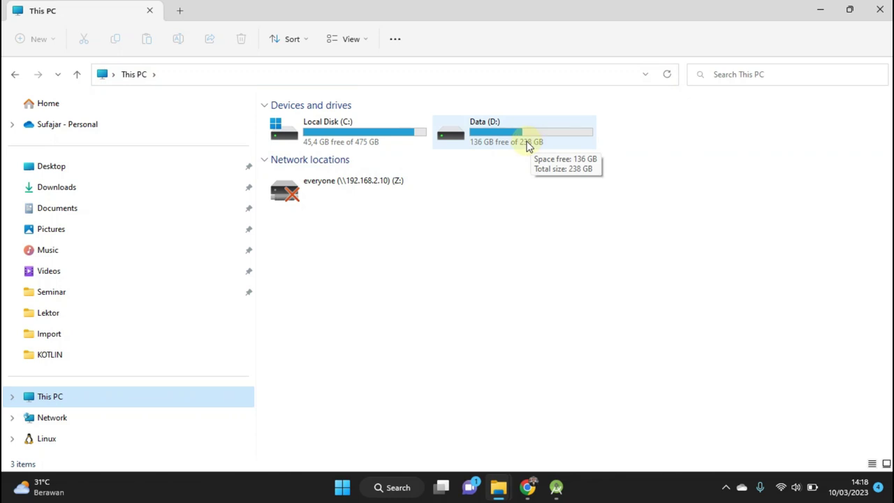
click(822, 11)
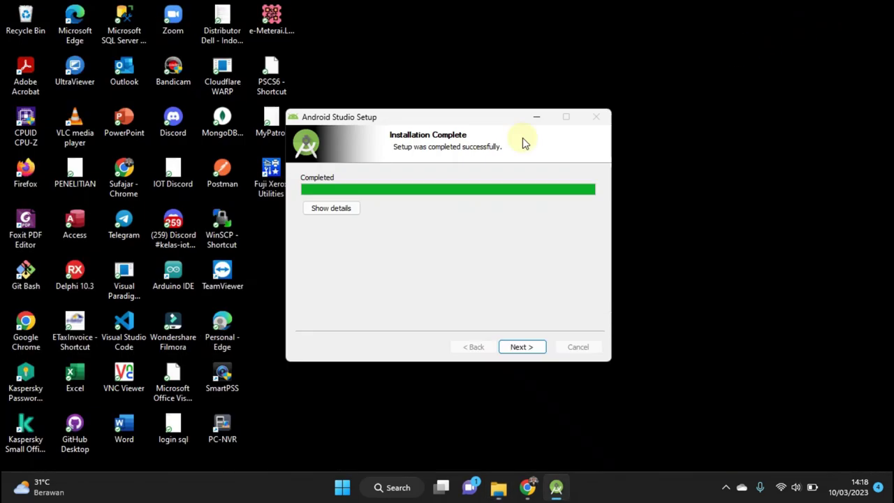
Step: Finish the setup with Start Android Studio enabled and decline sending usage statistics to Google
click(529, 347)
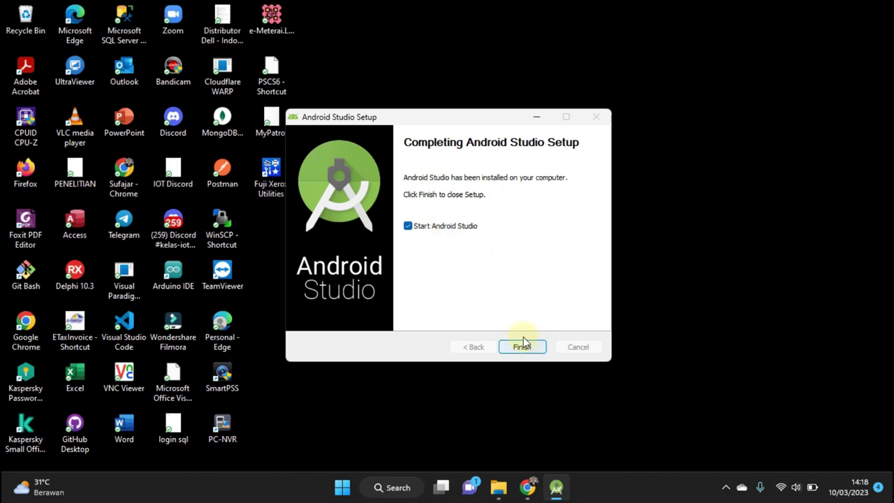
click(528, 347)
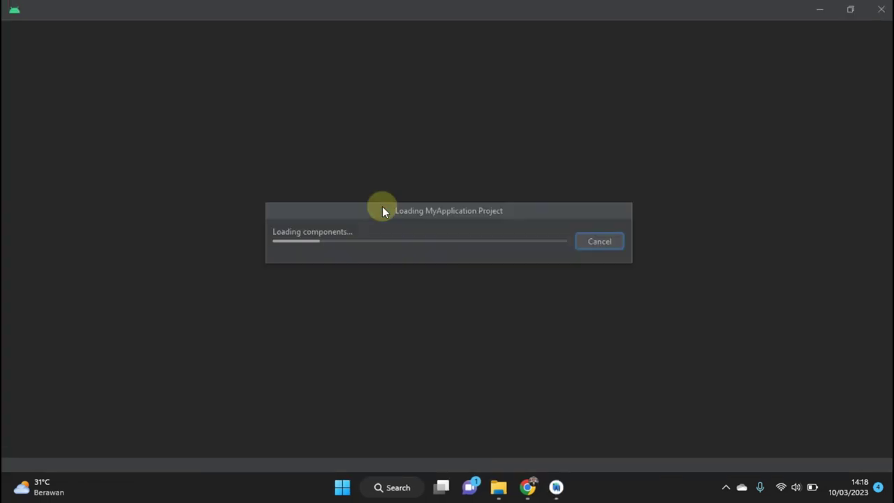
mouse_move(556, 486)
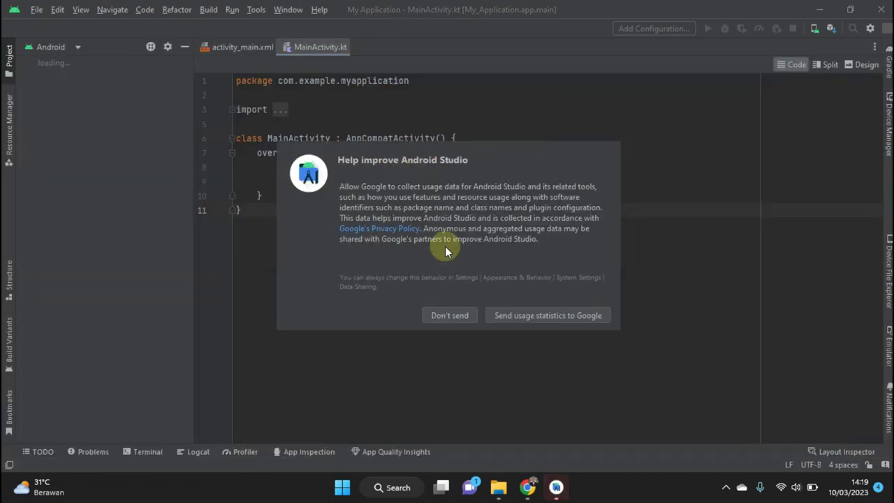
click(454, 315)
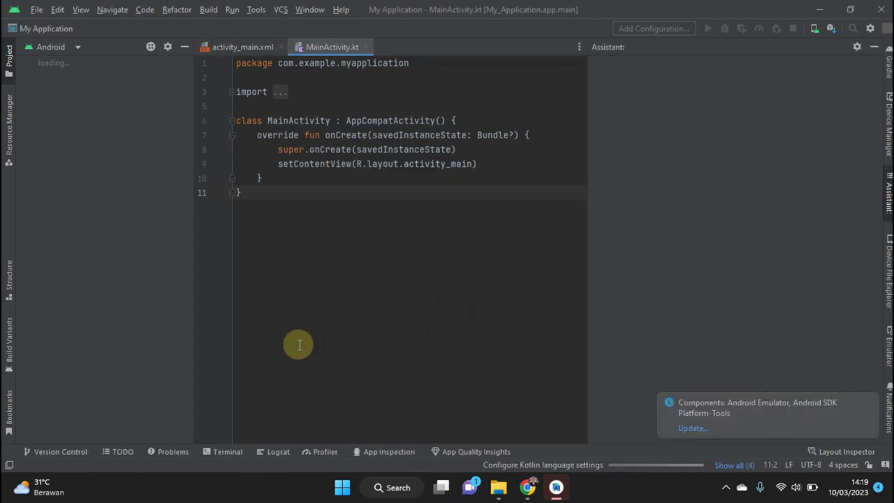